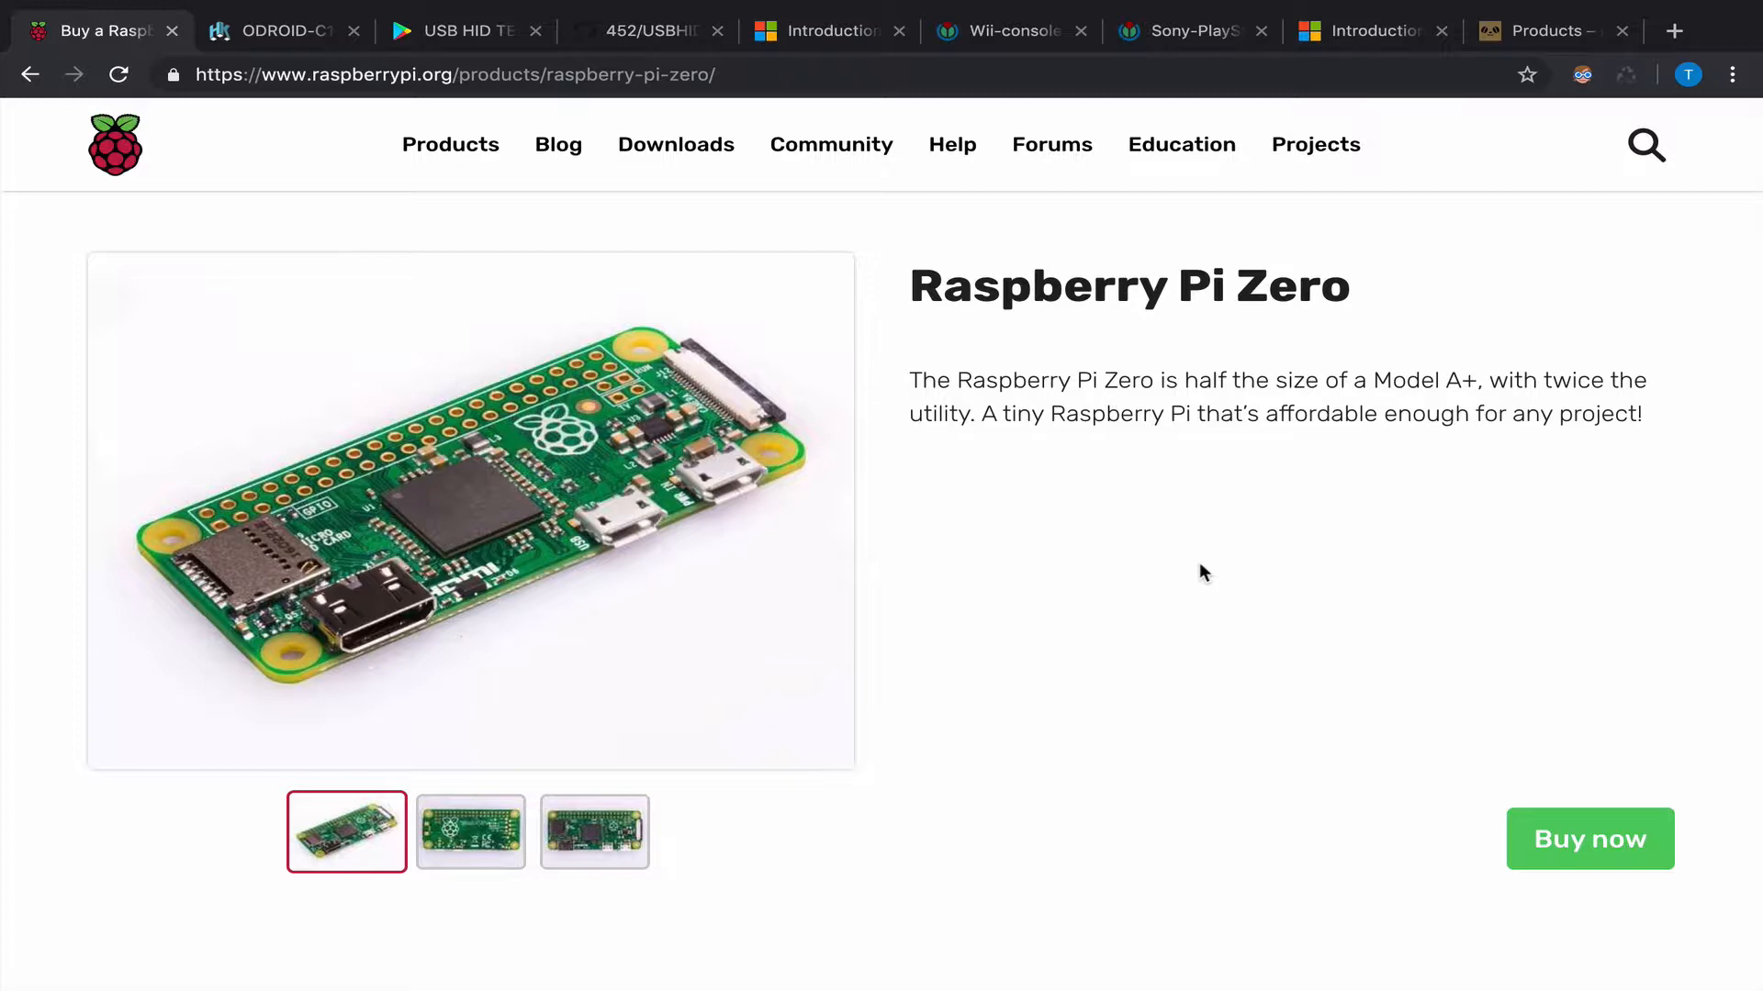
pyautogui.scroll(-1, 1199, 572)
pyautogui.scroll(-2, 1200, 572)
pyautogui.scroll(-1, 1199, 572)
pyautogui.scroll(-3, 1199, 571)
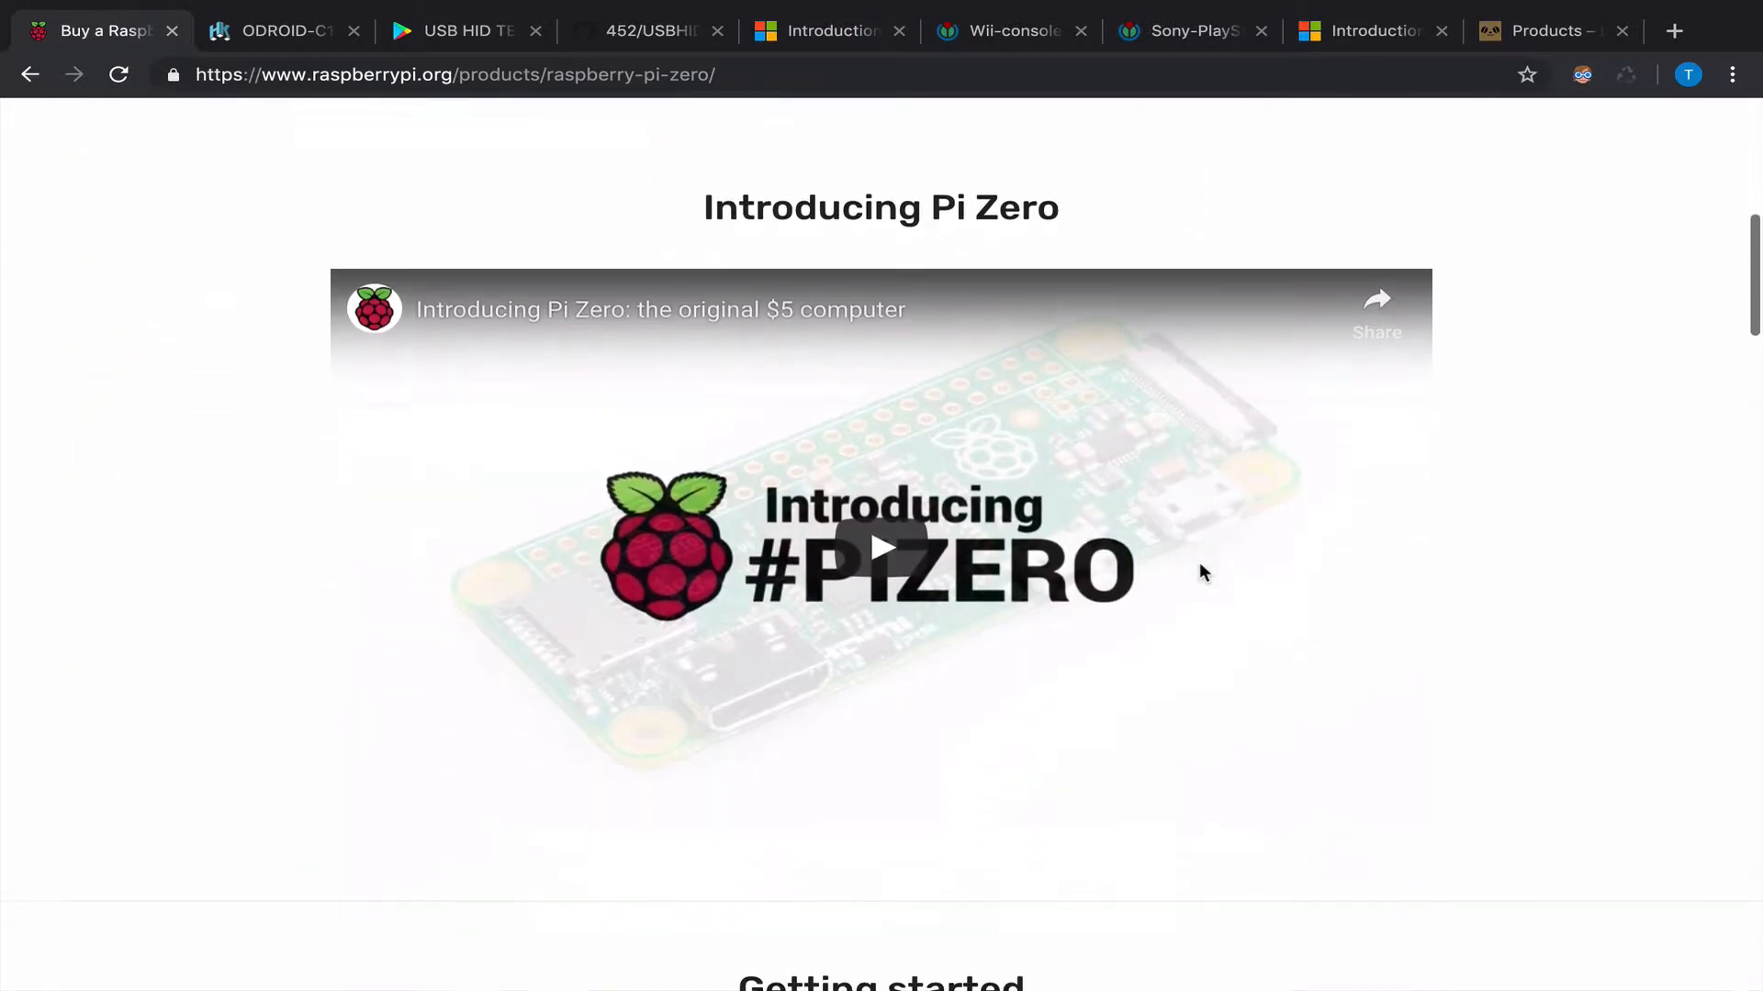
pyautogui.scroll(-3, 1200, 572)
pyautogui.scroll(-1, 1199, 572)
pyautogui.scroll(-2, 1200, 572)
pyautogui.scroll(-2, 1199, 571)
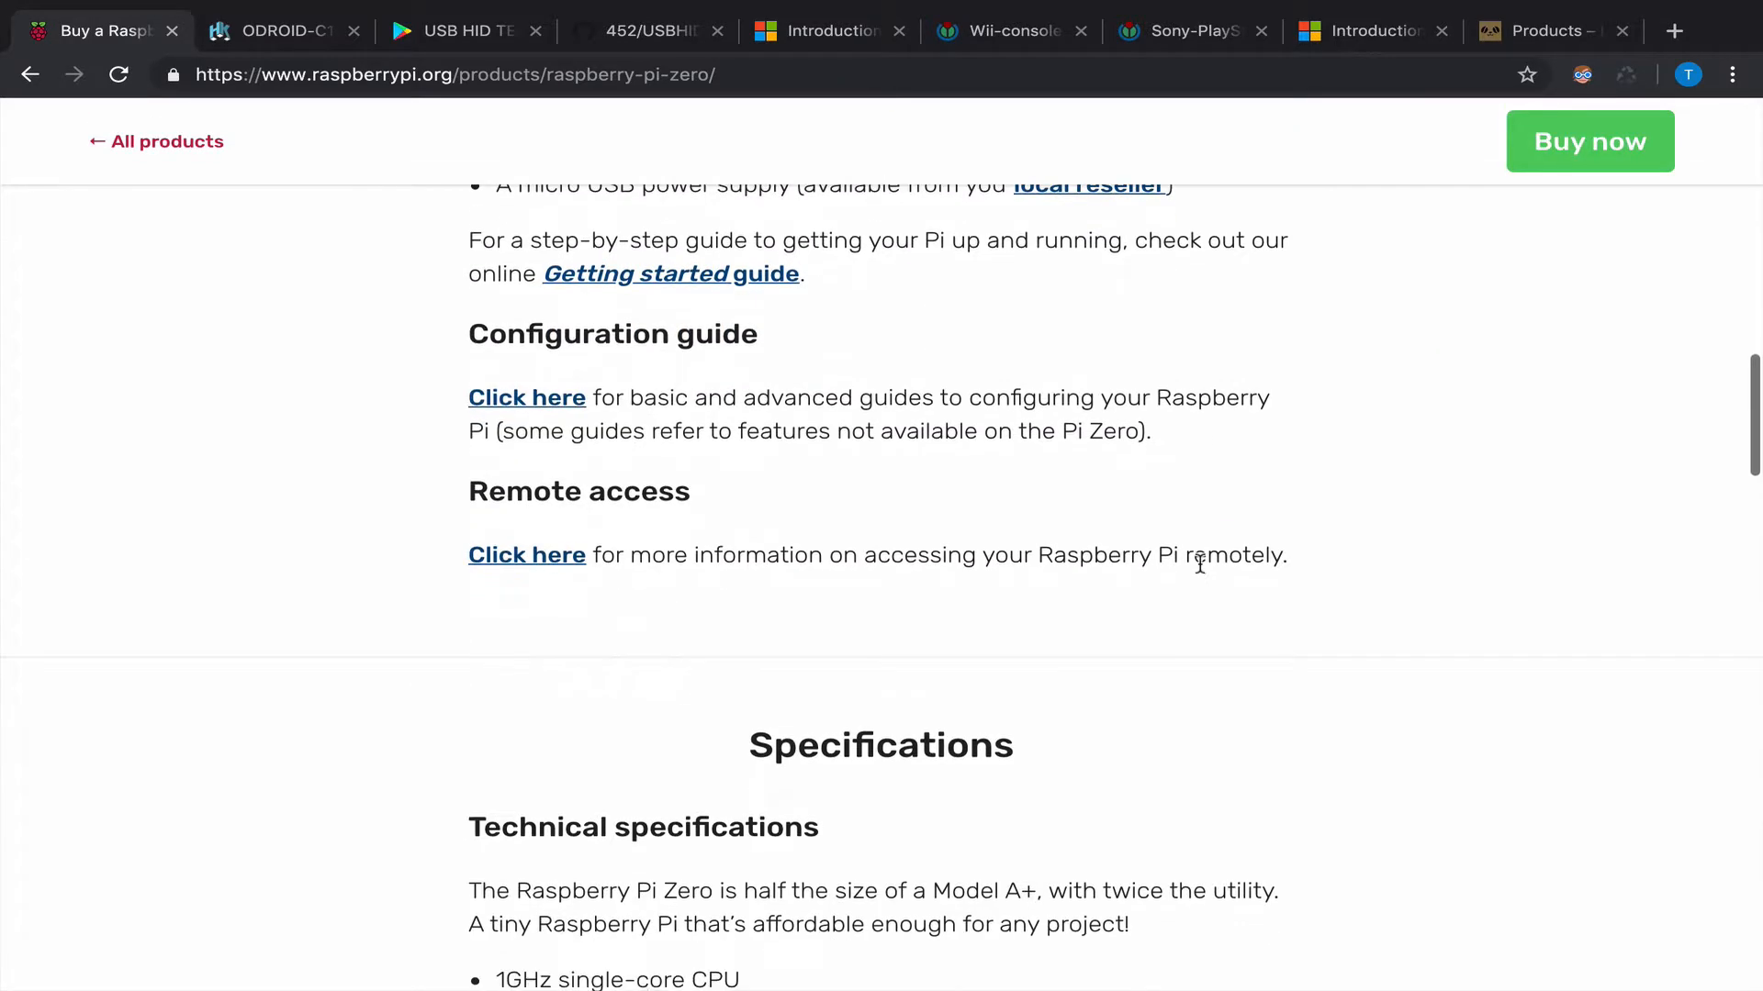
pyautogui.scroll(-2, 1200, 563)
pyautogui.scroll(-1, 1200, 564)
pyautogui.scroll(-1, 1200, 564)
pyautogui.scroll(-1, 1200, 574)
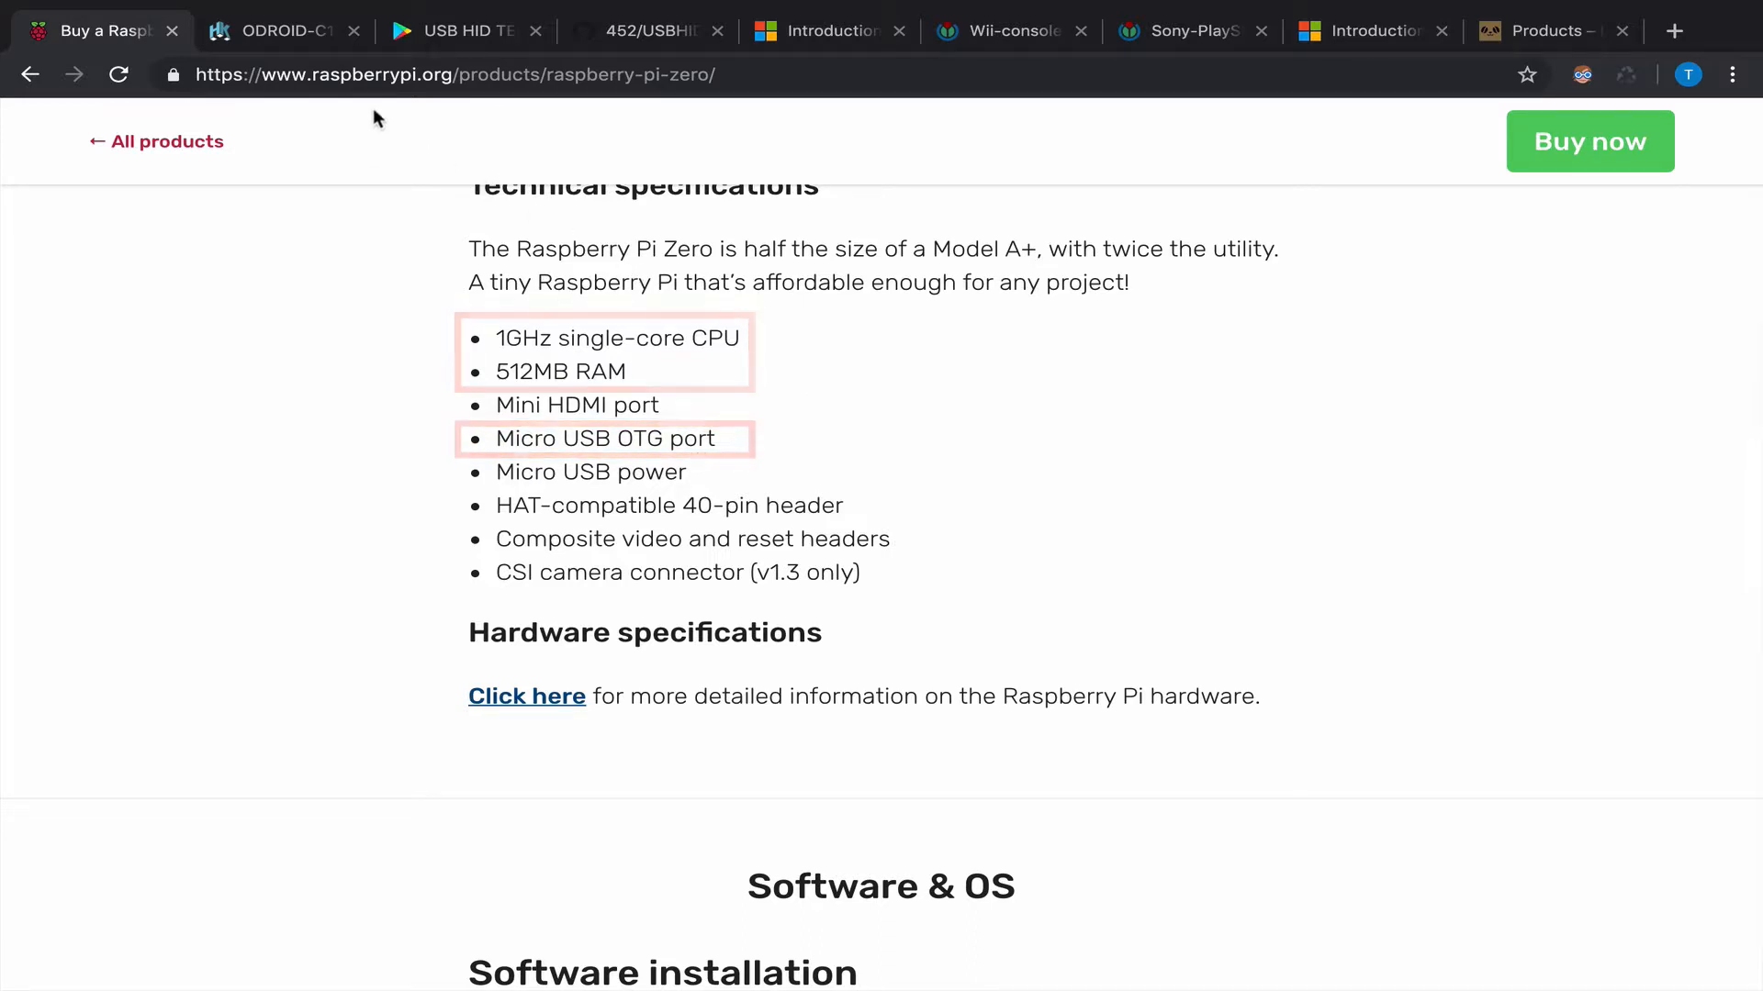
# Switch to the ODROID-C1+ product page tab to review its description and specs.
pyautogui.click(290, 33)
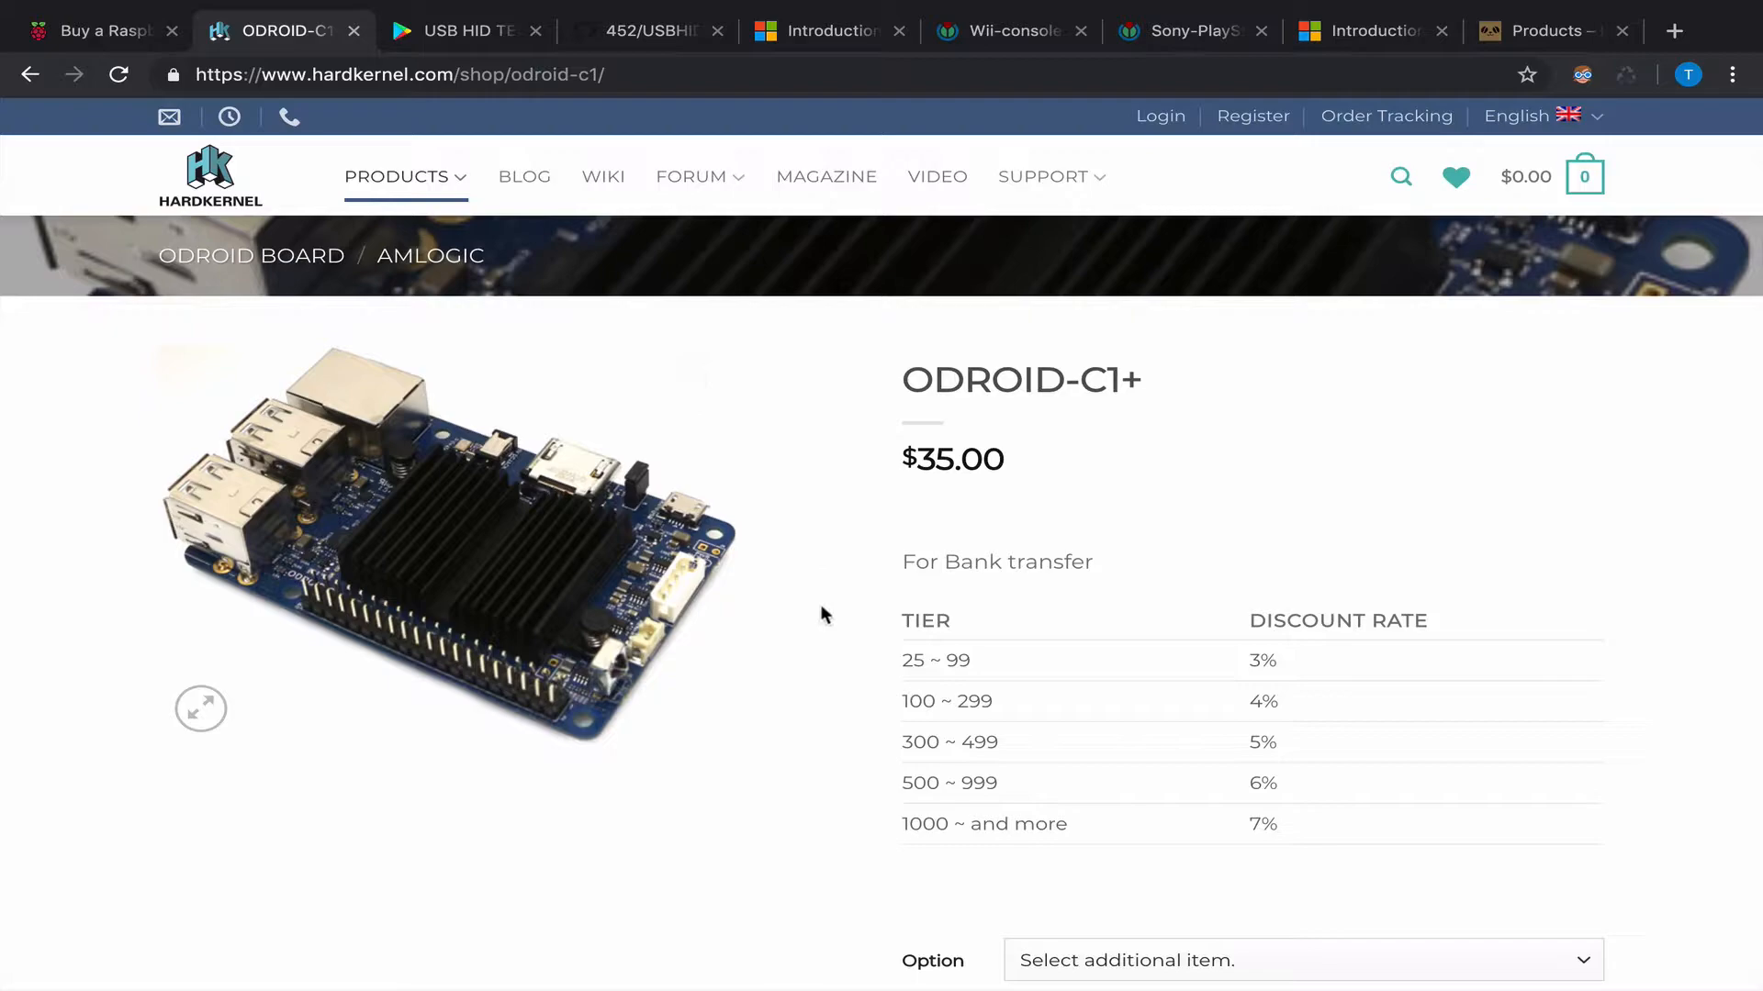
pyautogui.scroll(-1, 821, 614)
pyautogui.scroll(-4, 822, 614)
pyautogui.scroll(-4, 820, 614)
pyautogui.scroll(-4, 821, 614)
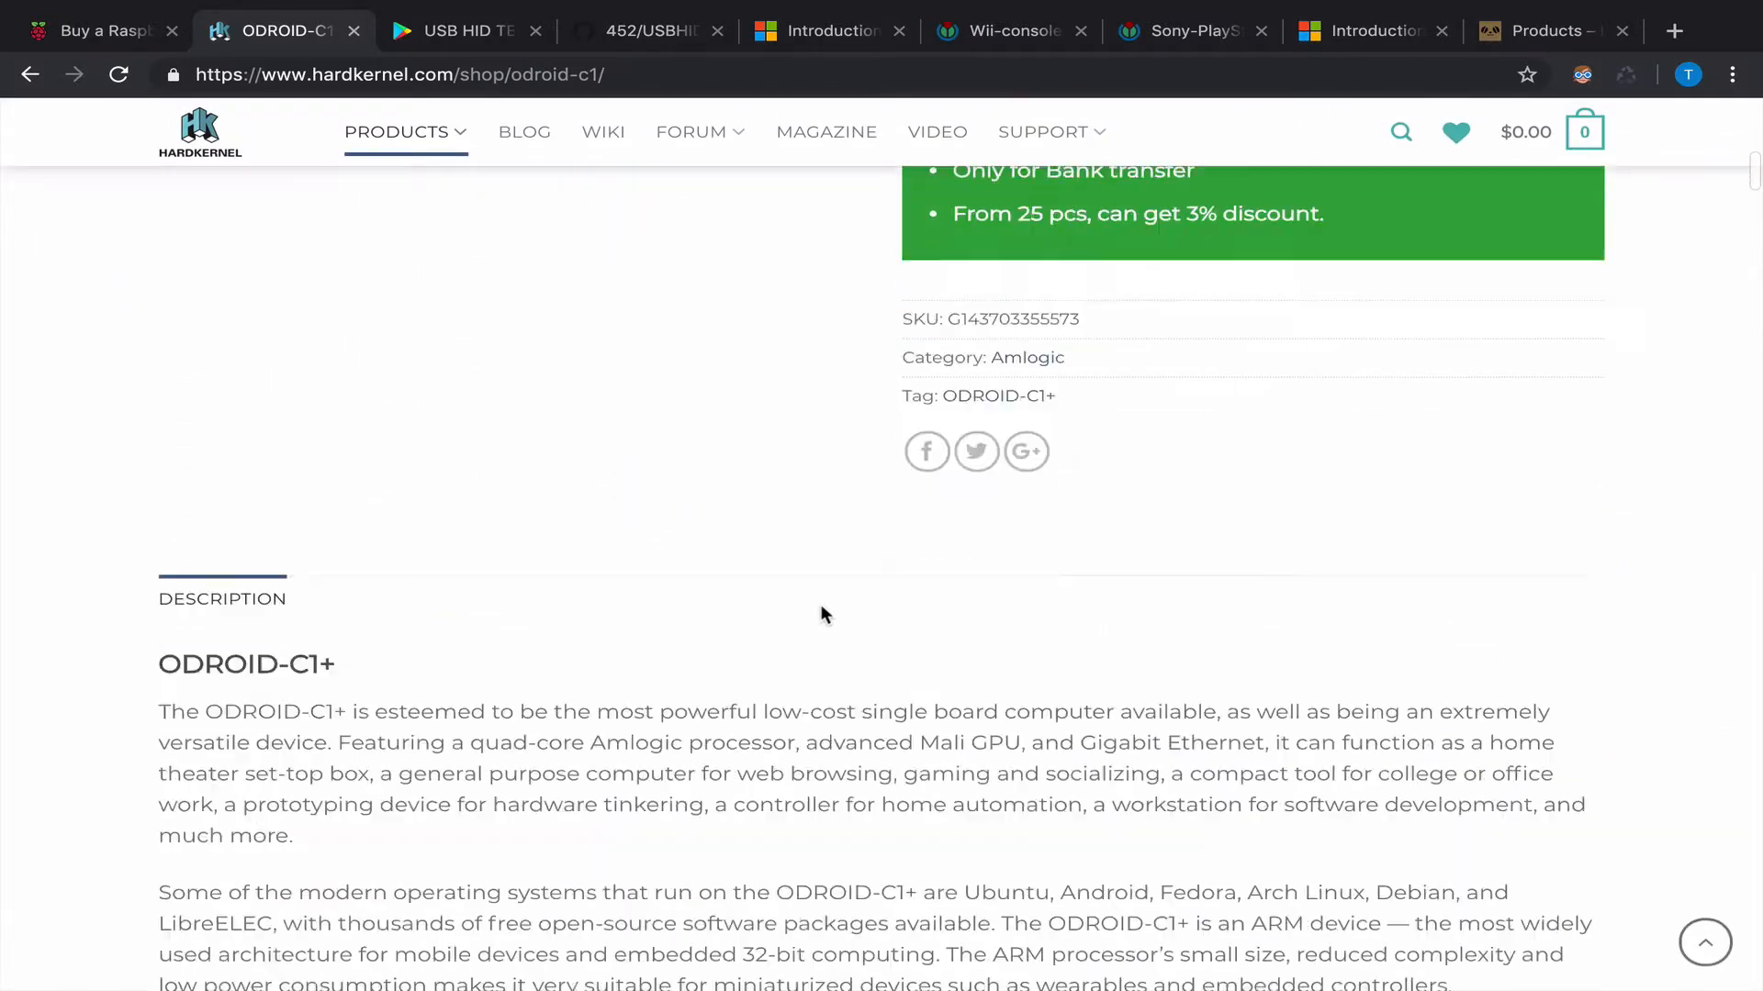
pyautogui.scroll(-4, 821, 615)
pyautogui.scroll(-1, 821, 605)
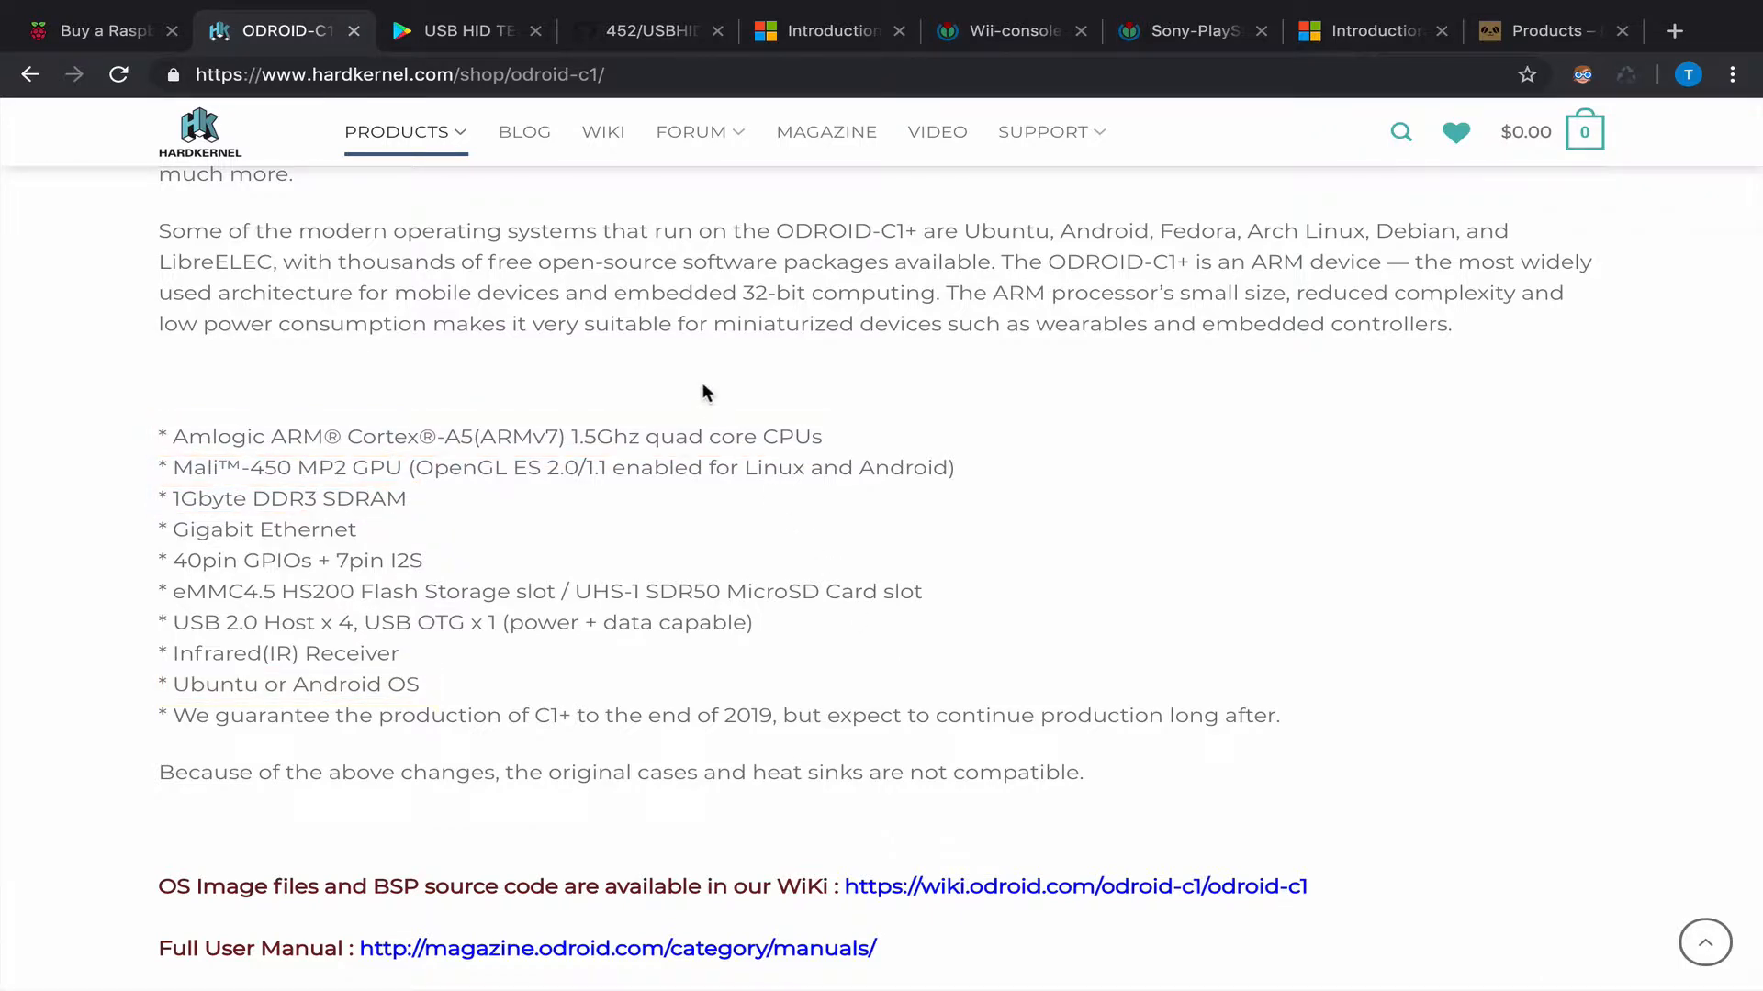
# Visit the USB HID Terminal Play listing, its 452/USBHIDTerminal GitHub repo, then Microsoft's Introduction to HID Concepts.
pyautogui.click(473, 39)
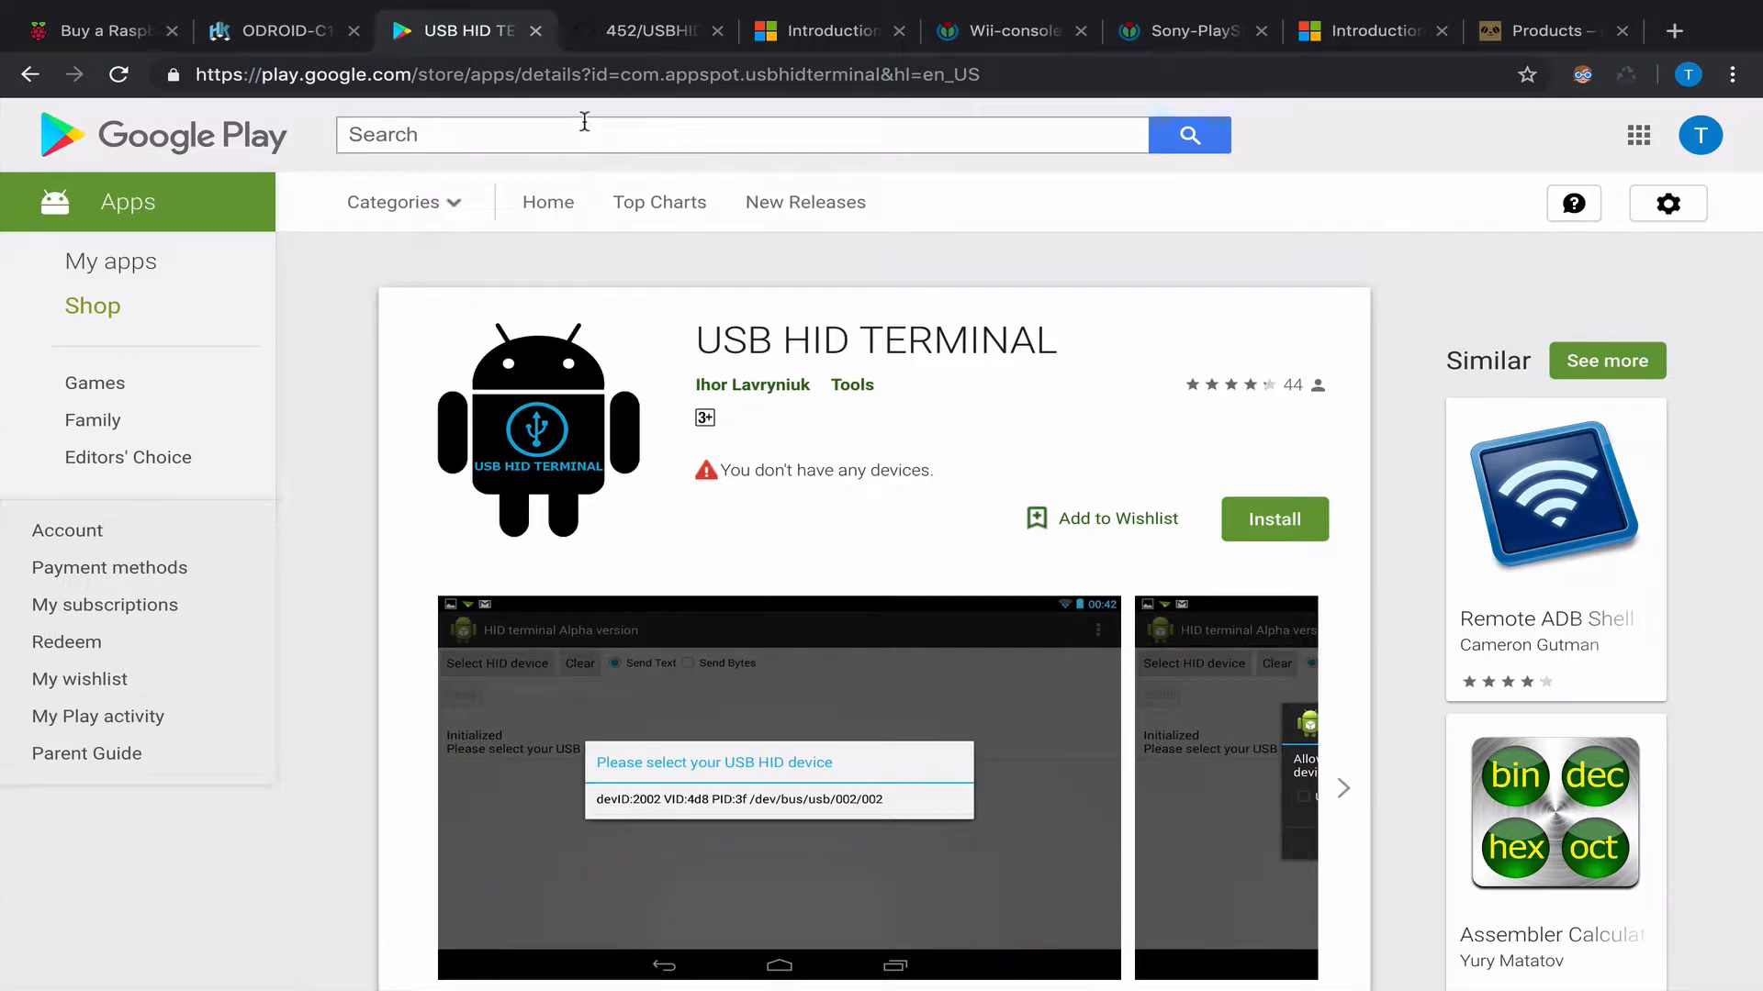
pyautogui.click(630, 41)
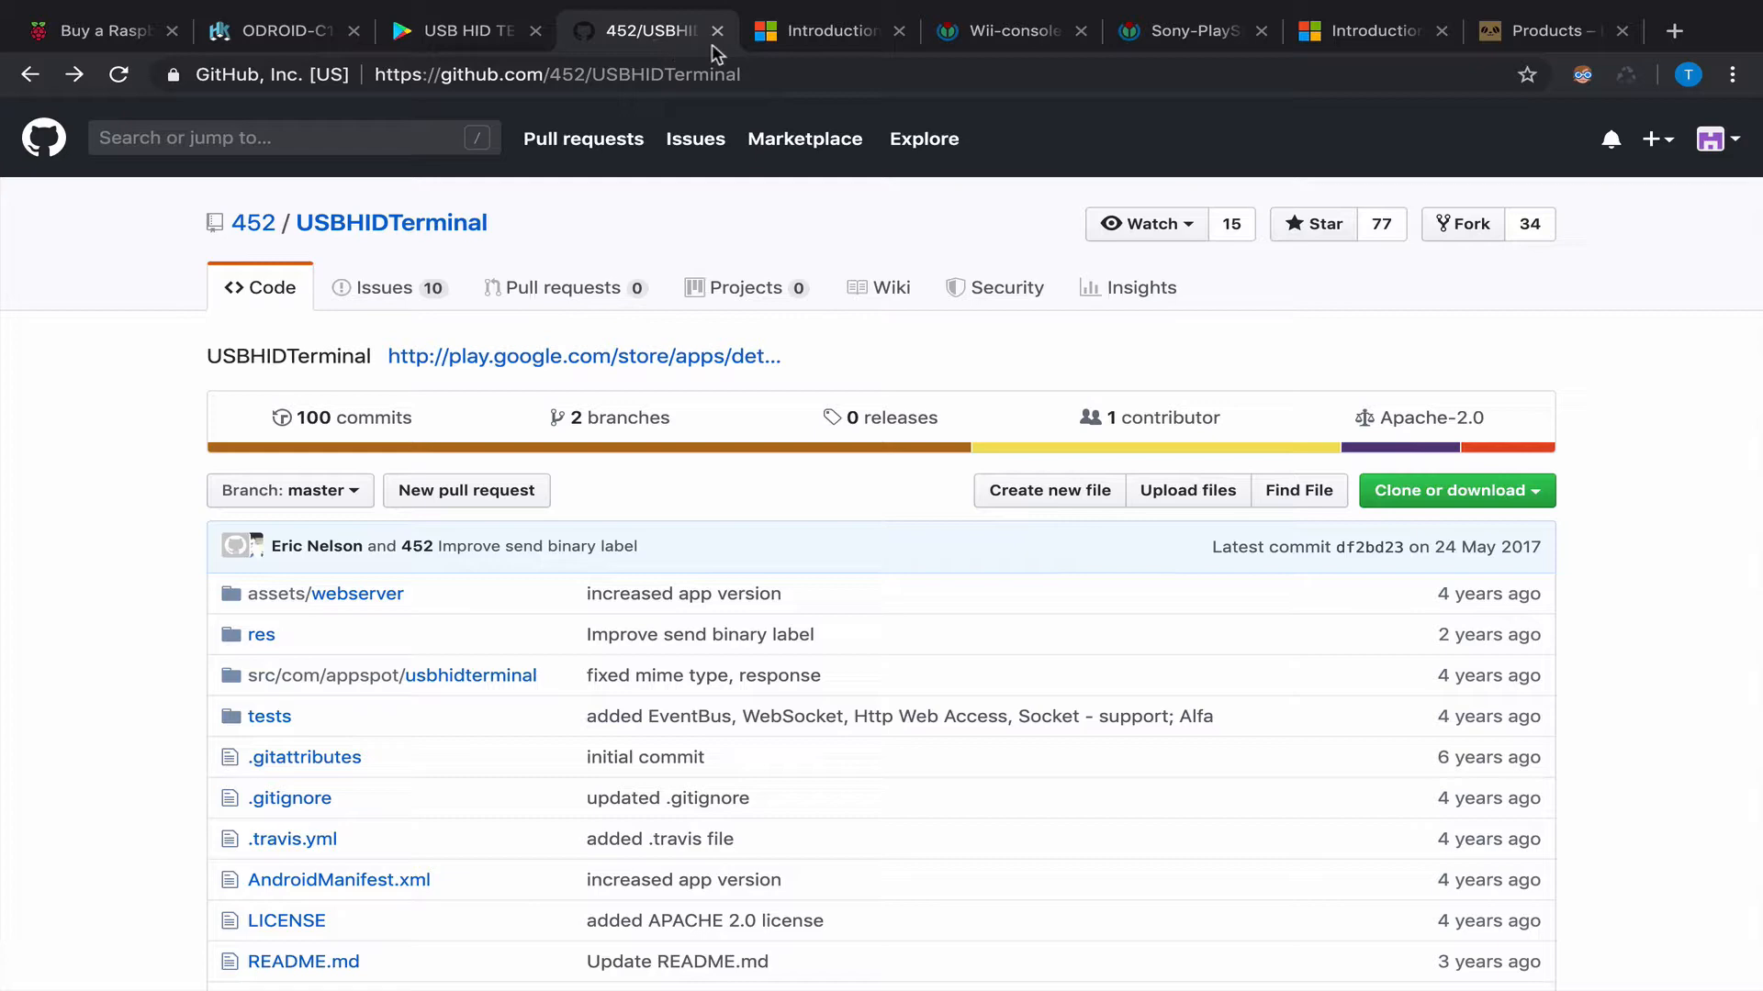
pyautogui.click(755, 42)
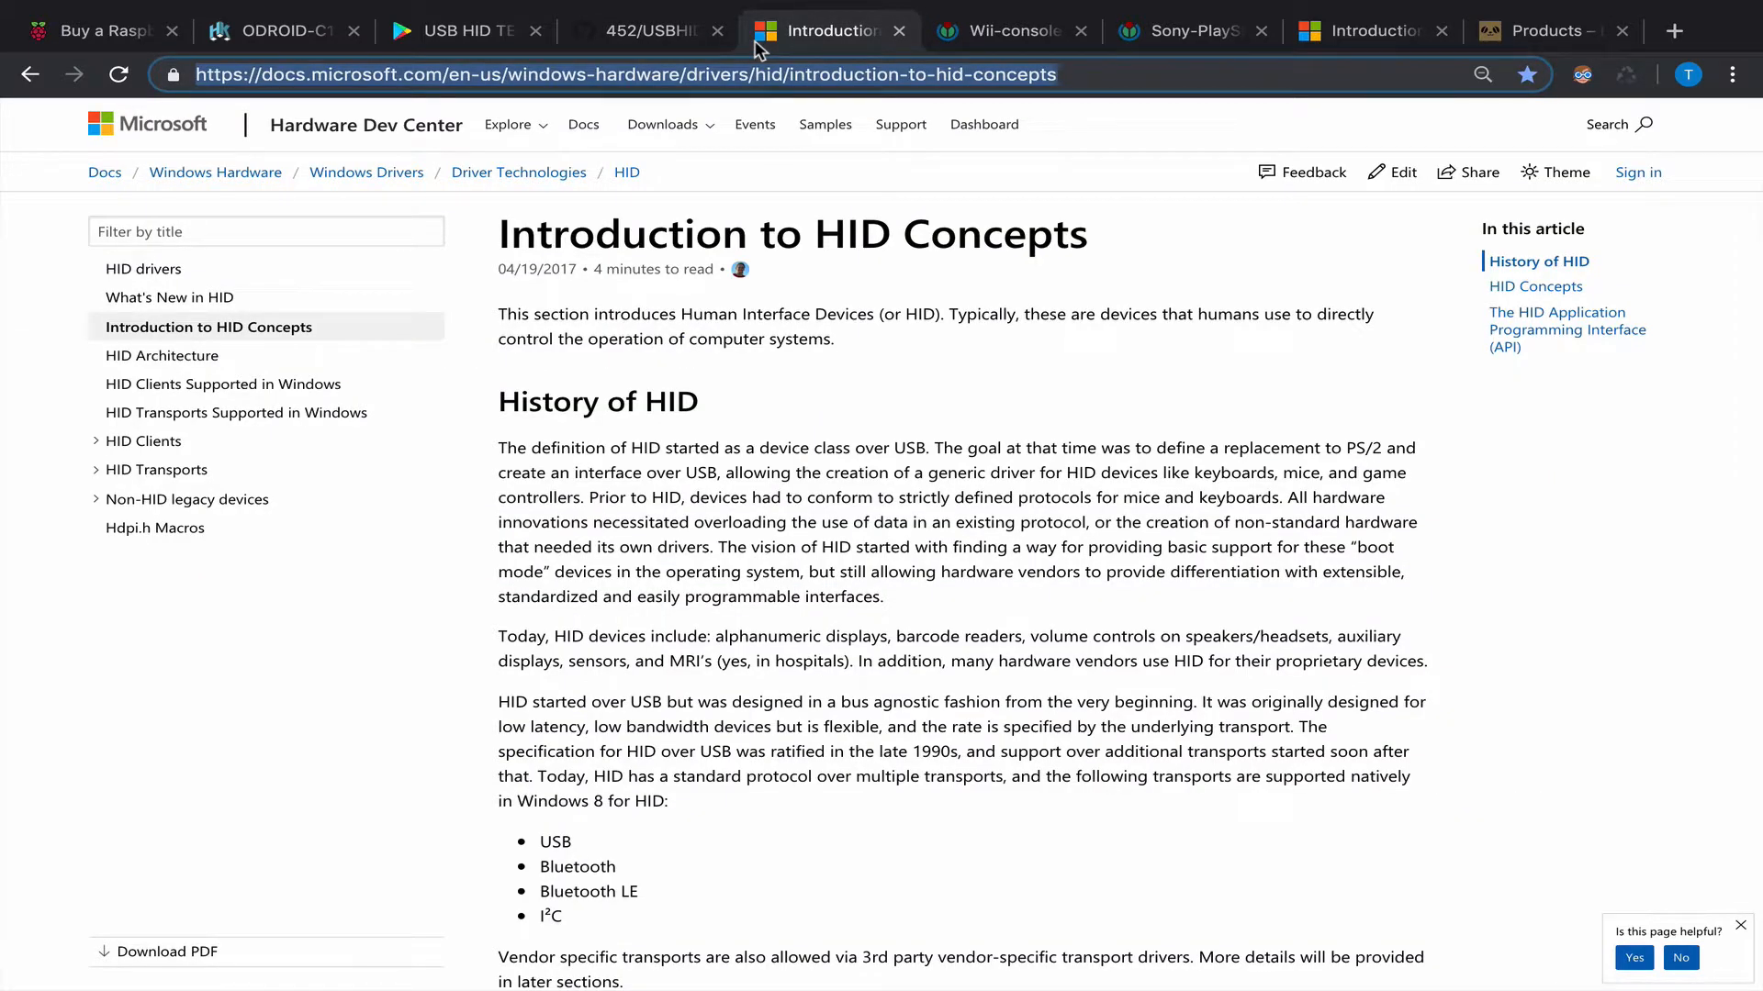
pyautogui.scroll(-2, 885, 373)
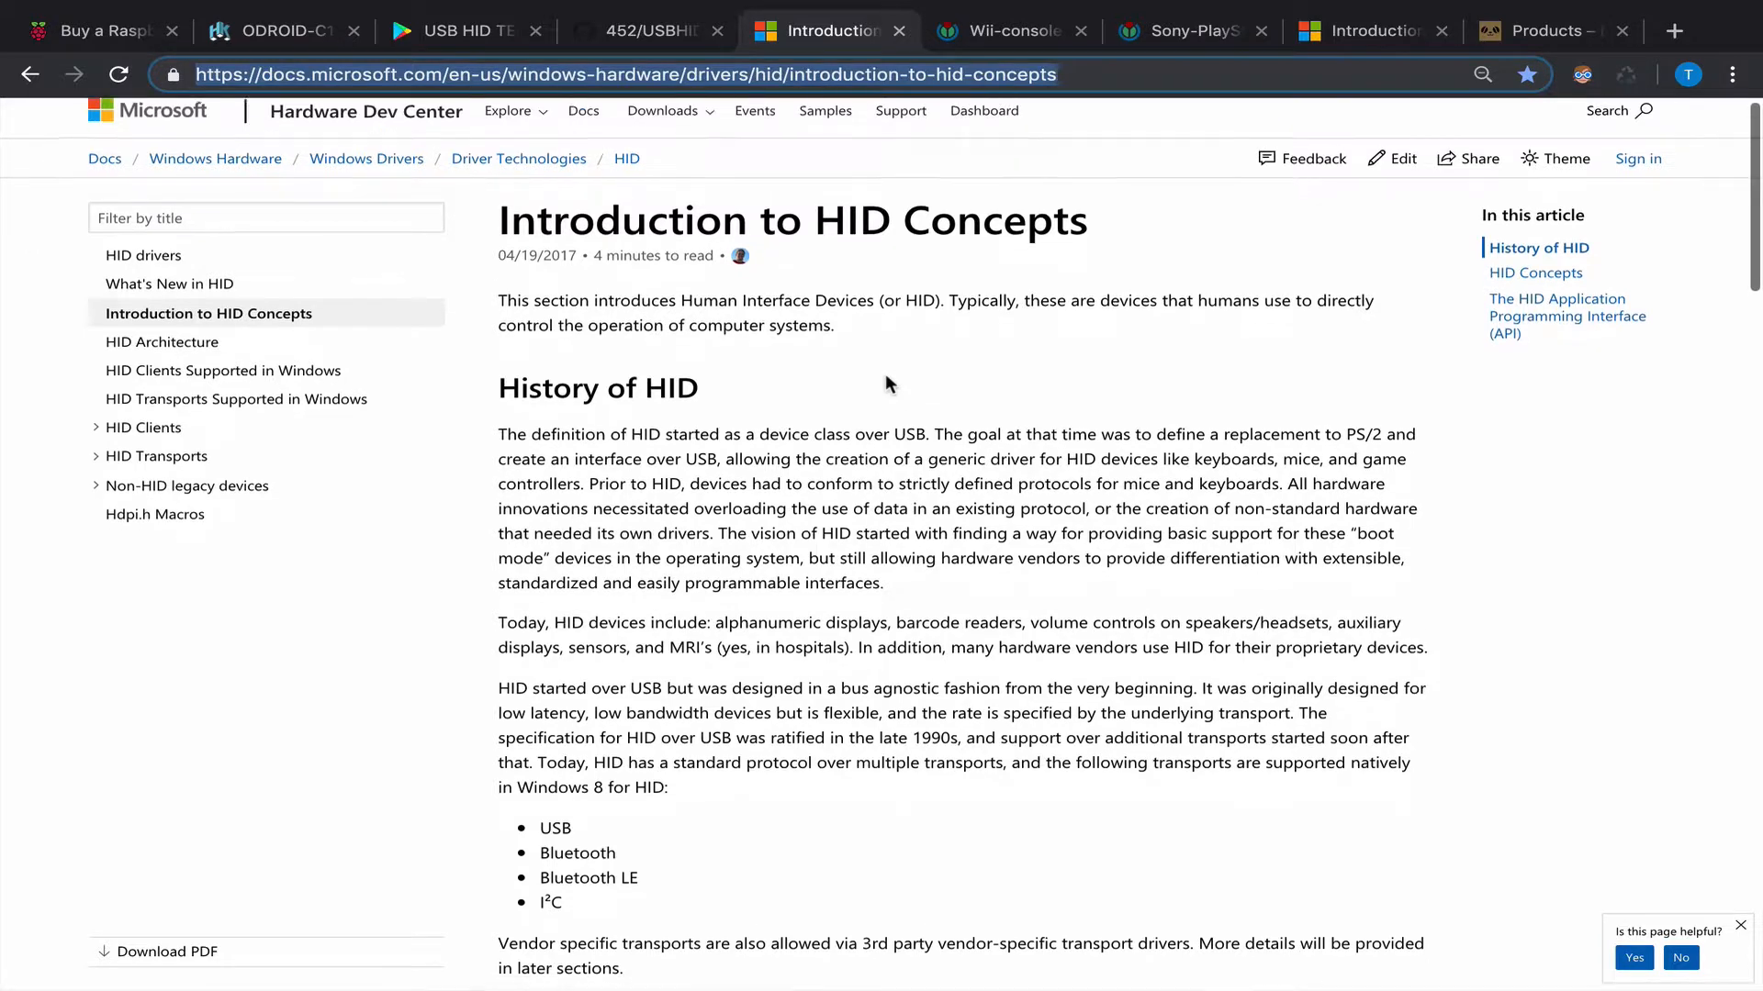
pyautogui.scroll(-2, 886, 373)
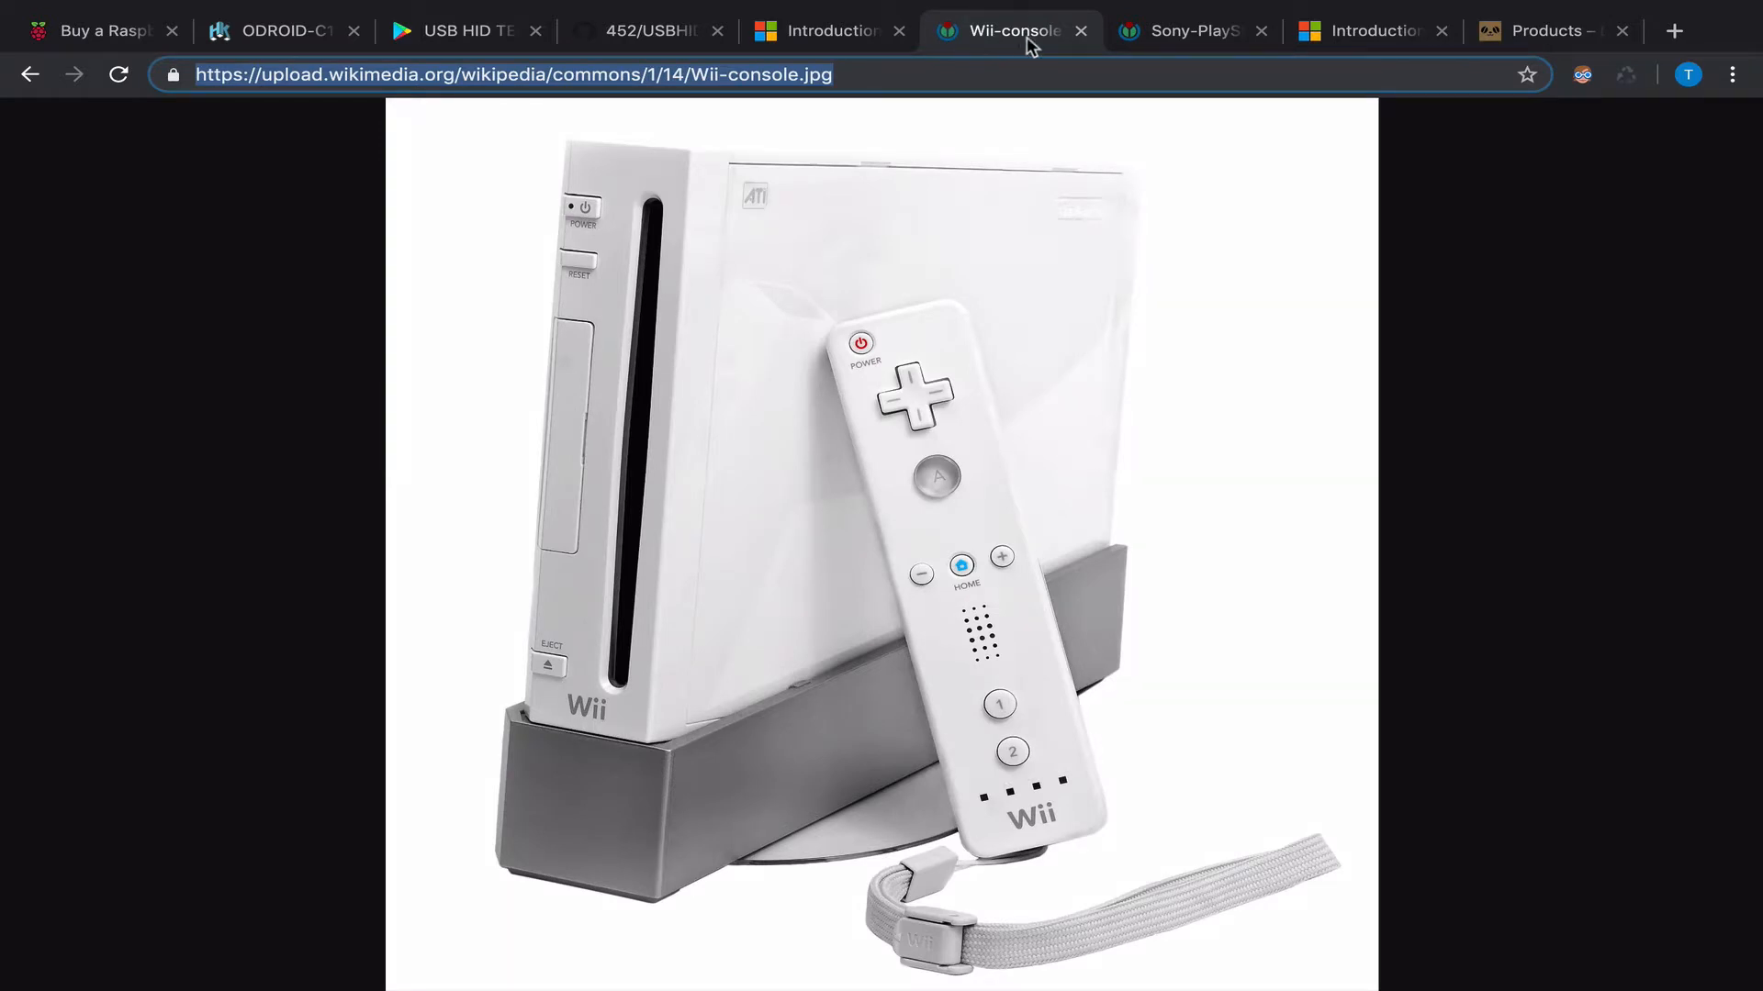
# Show the Sony PlayStation 3 console picture, then return to the Introduction to HID Concepts article.
pyautogui.click(1125, 37)
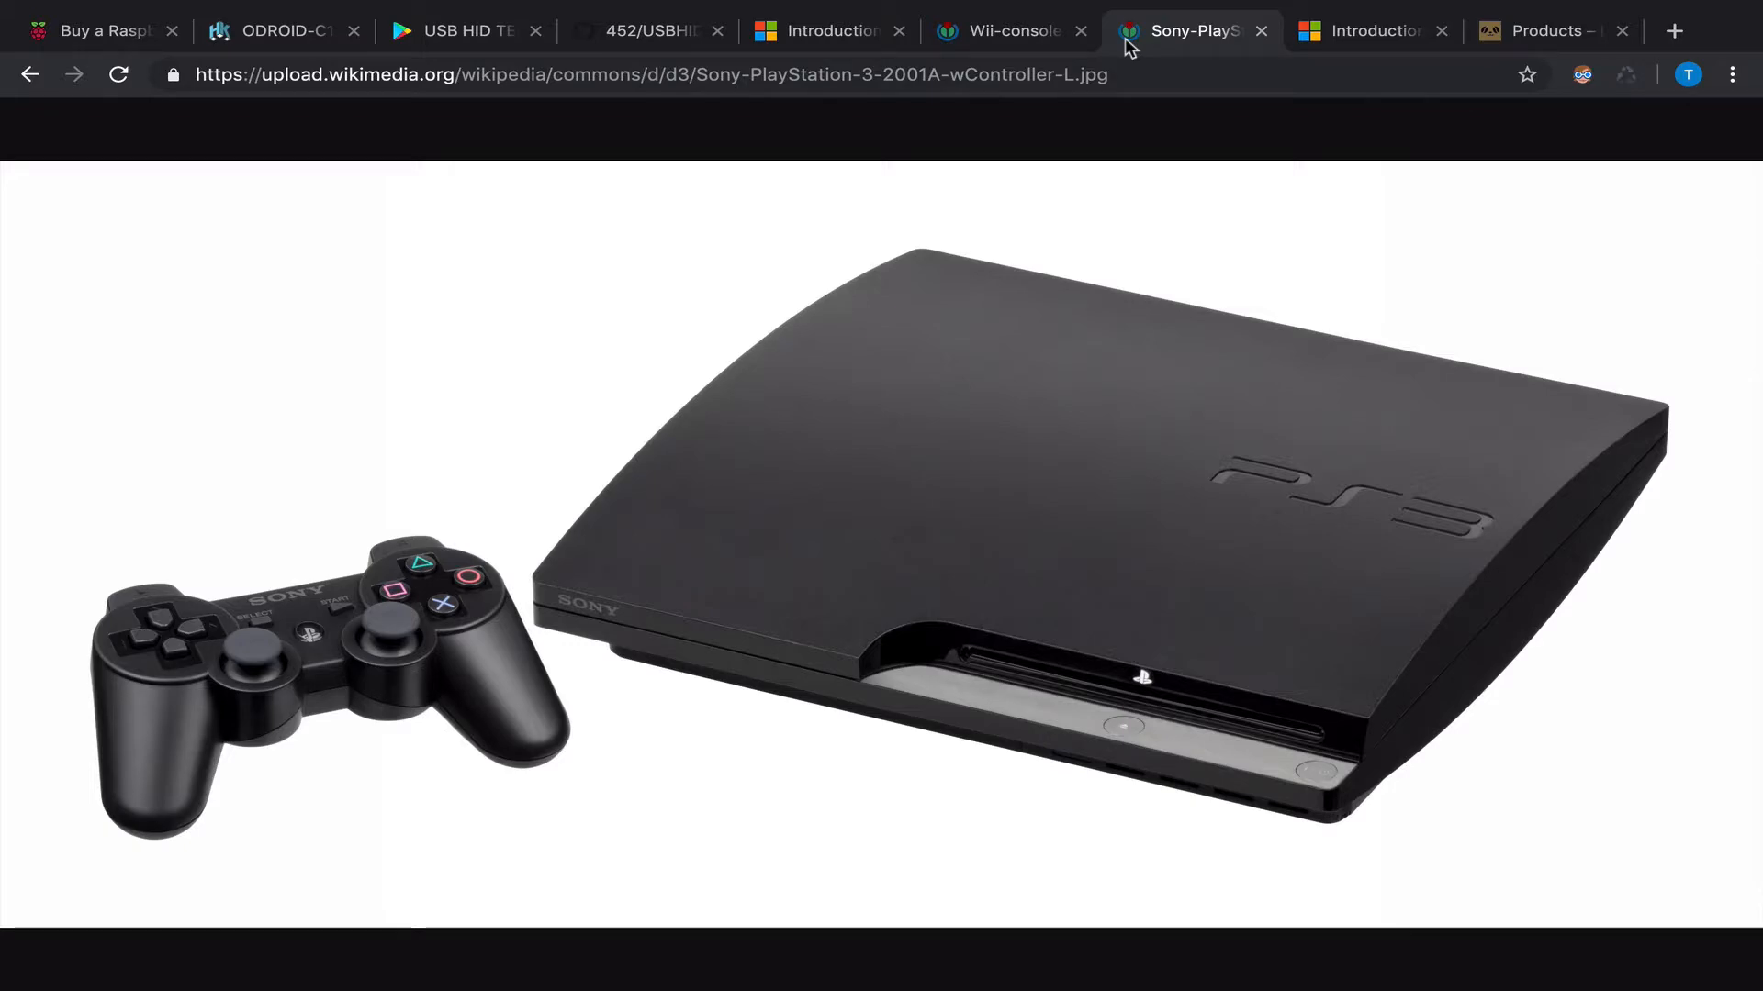
pyautogui.click(1315, 35)
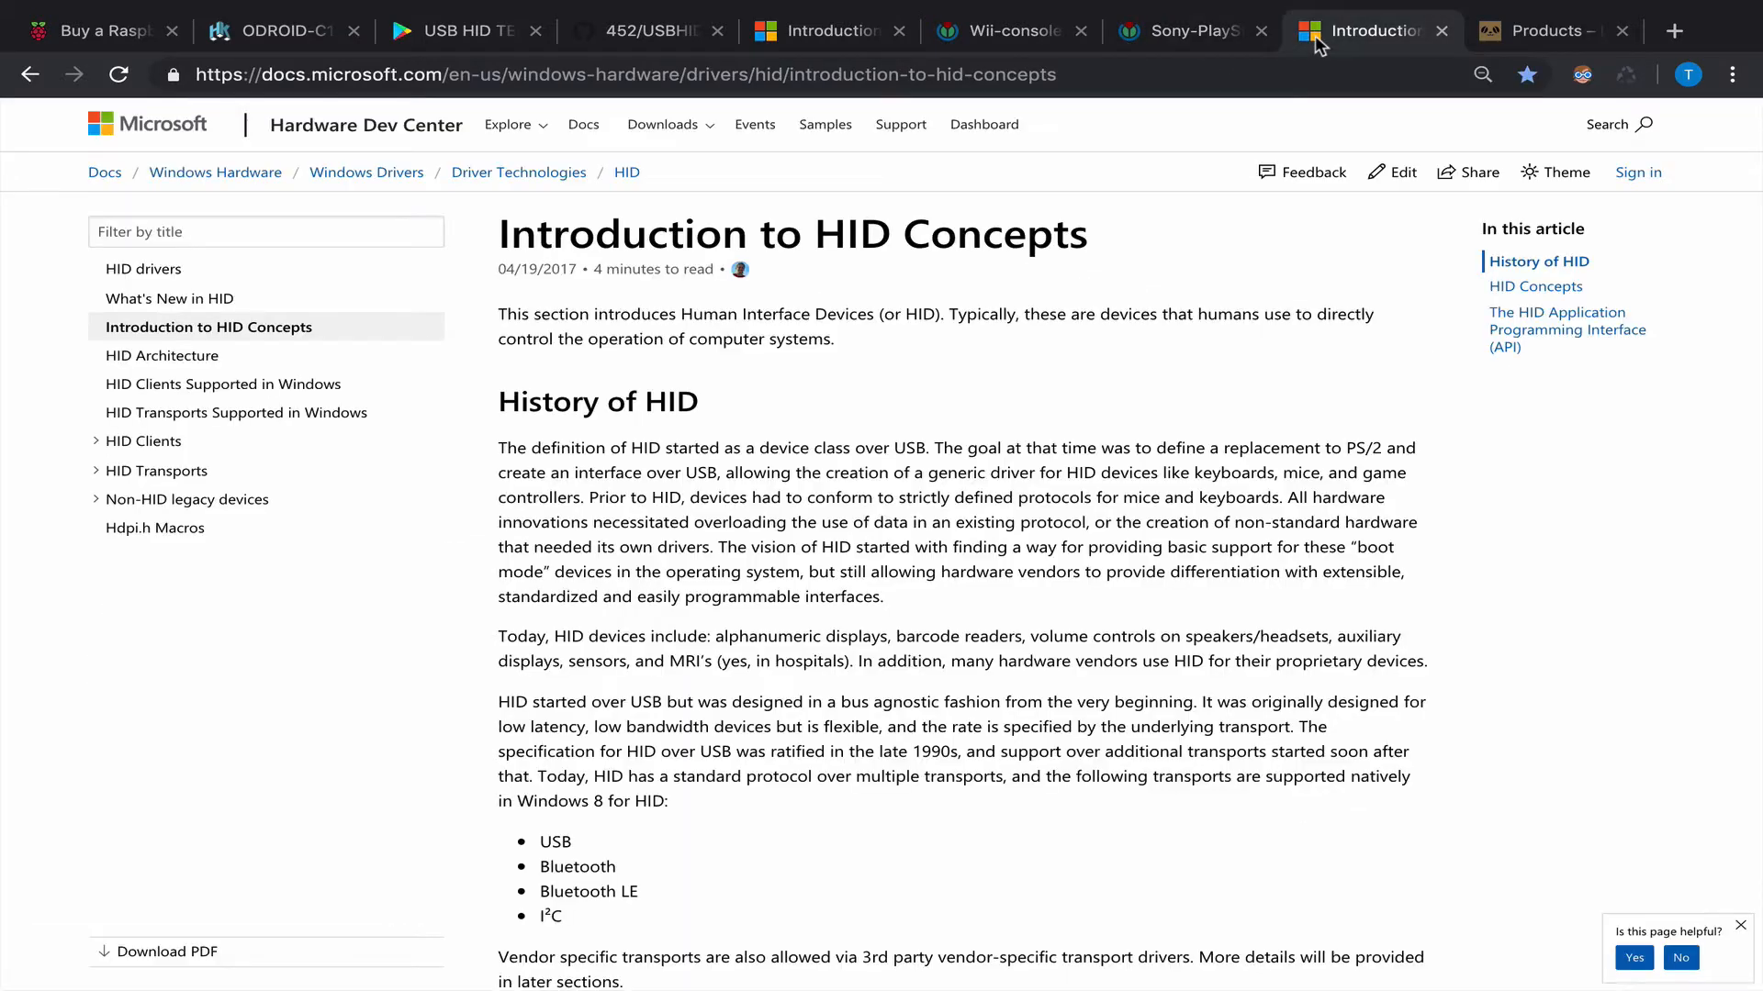
# Show the LattePanda products gallery and advance its lightbox to the touchscreen panel, image 4 of 14.
pyautogui.click(1489, 31)
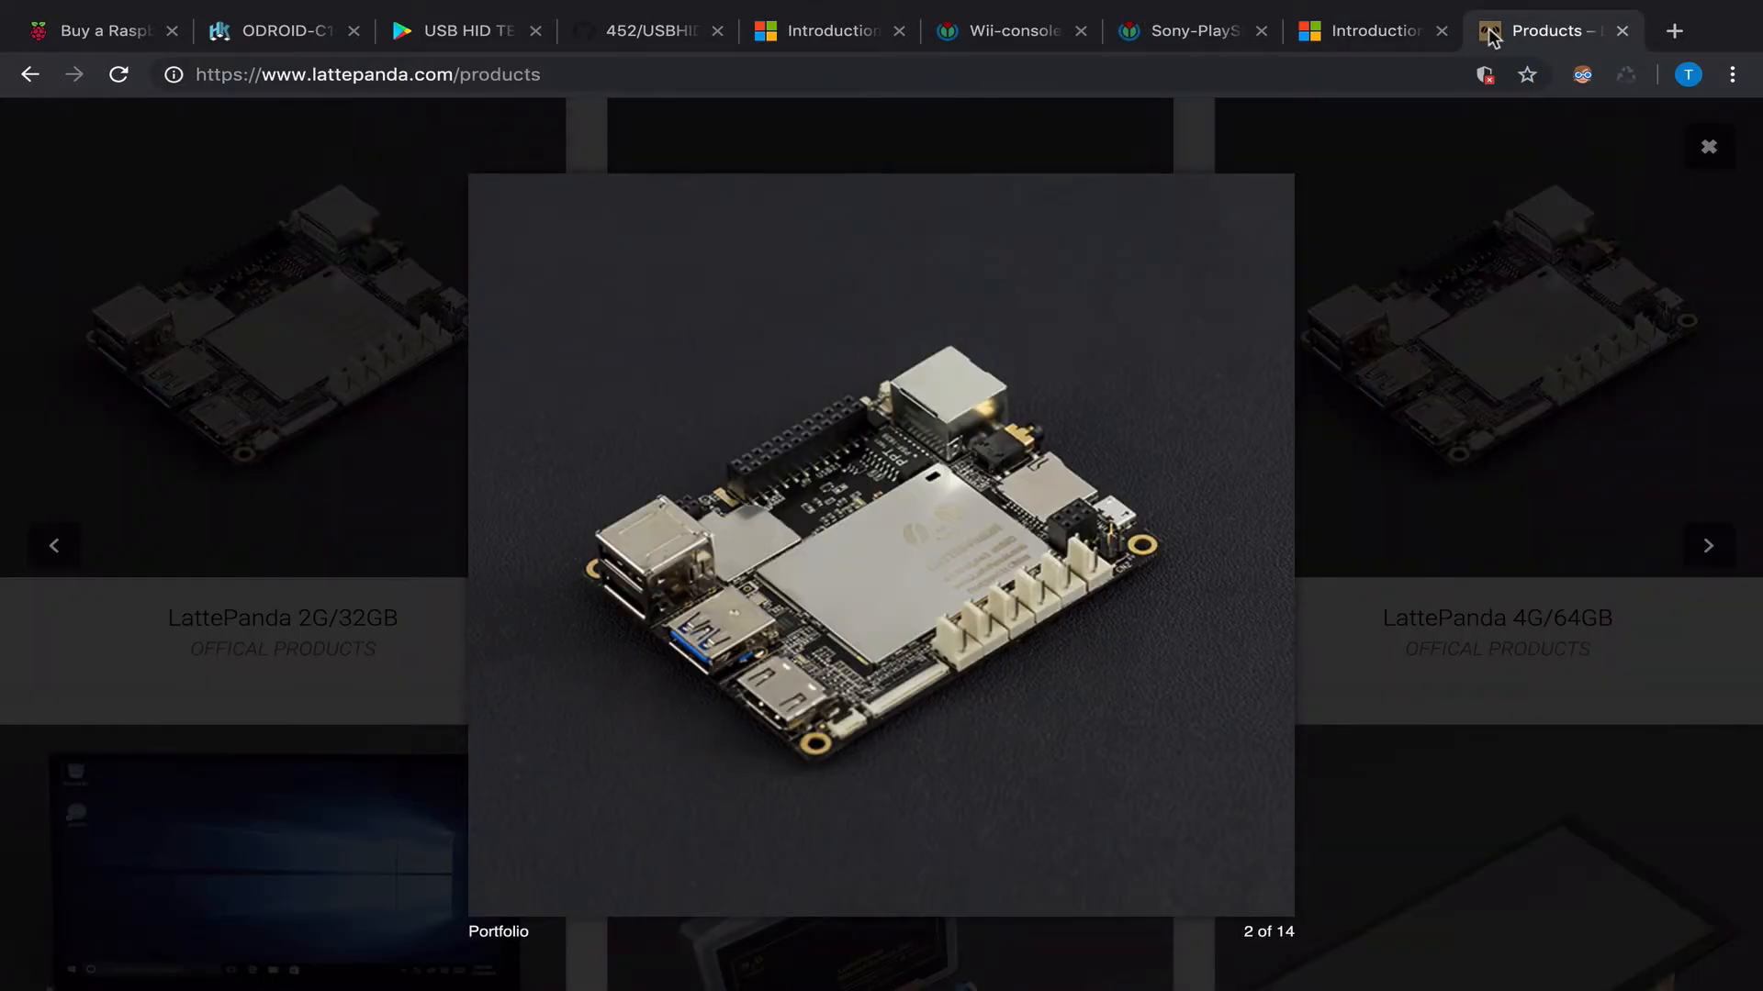
pyautogui.press('Right')
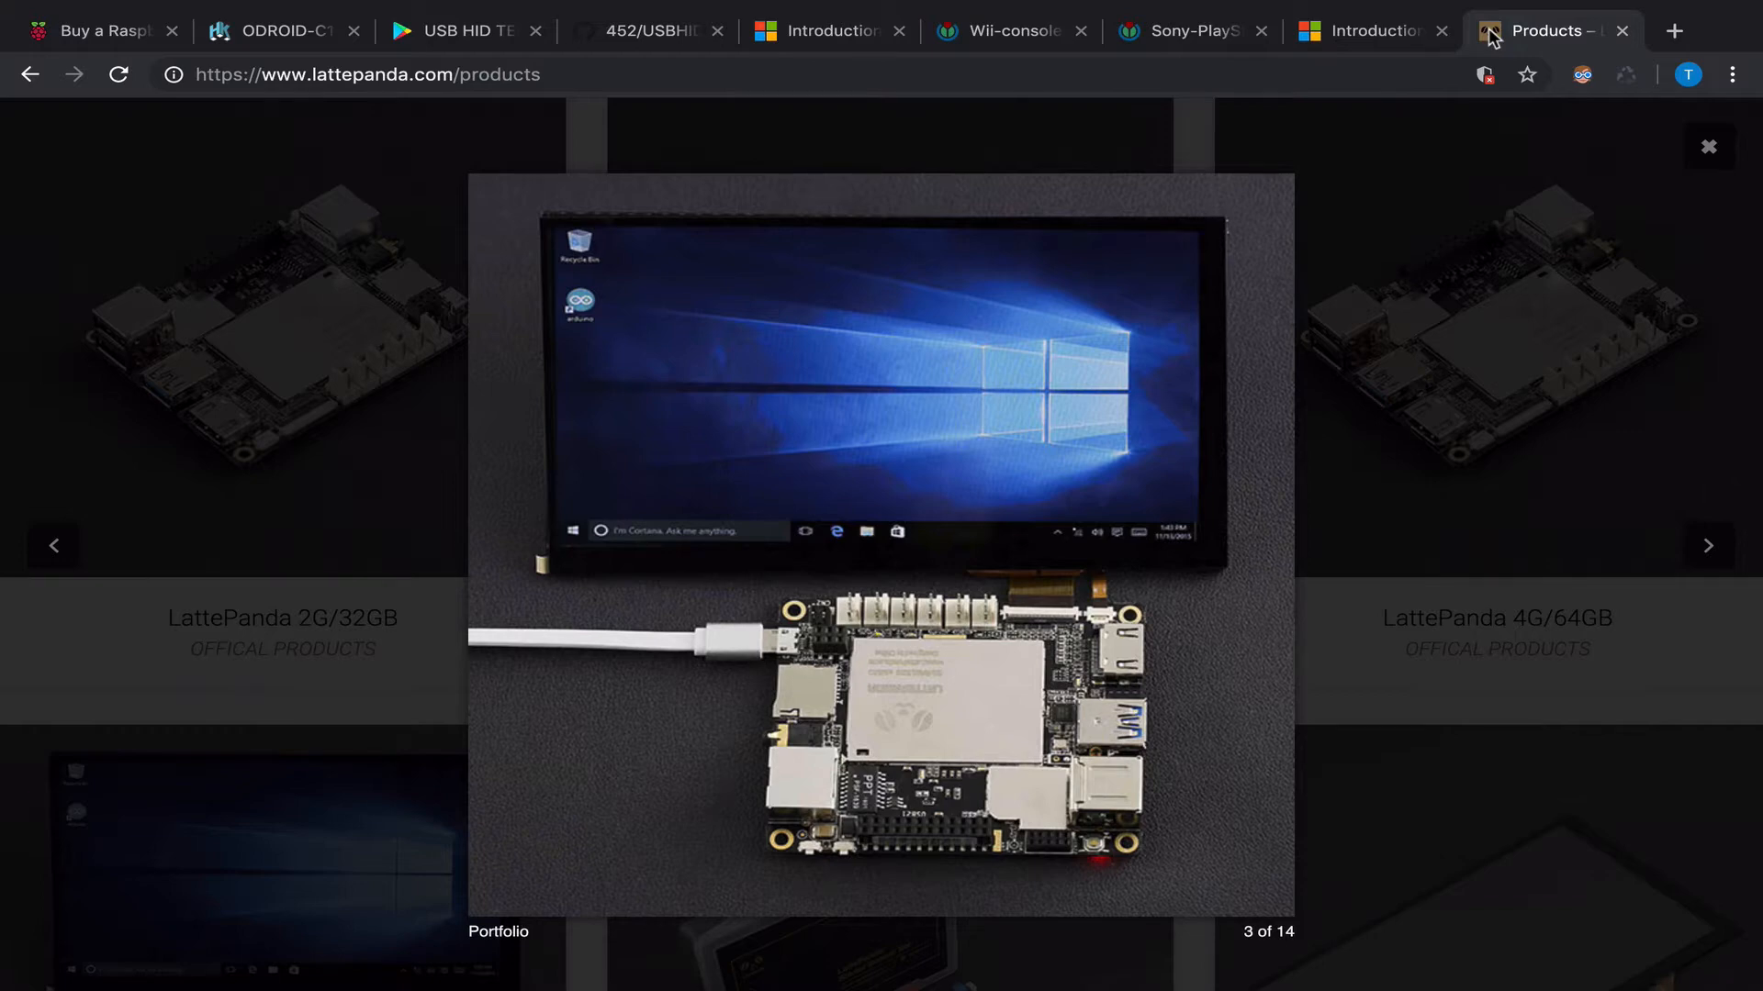
pyautogui.press('Right')
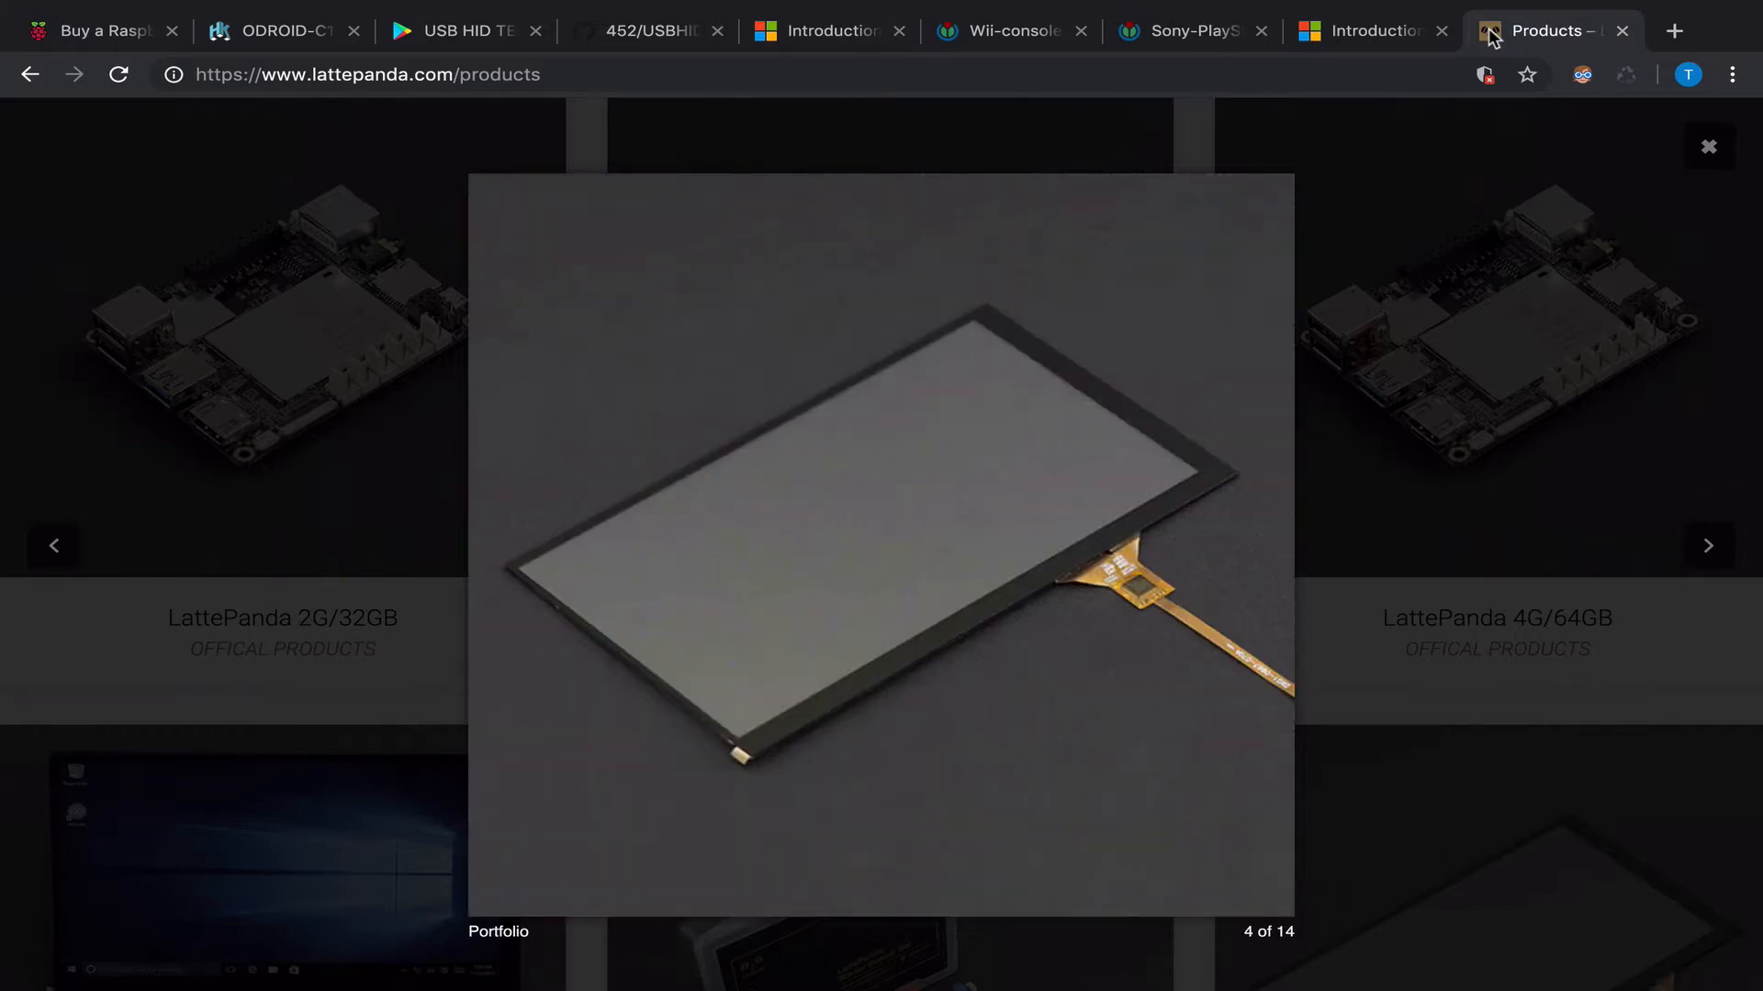